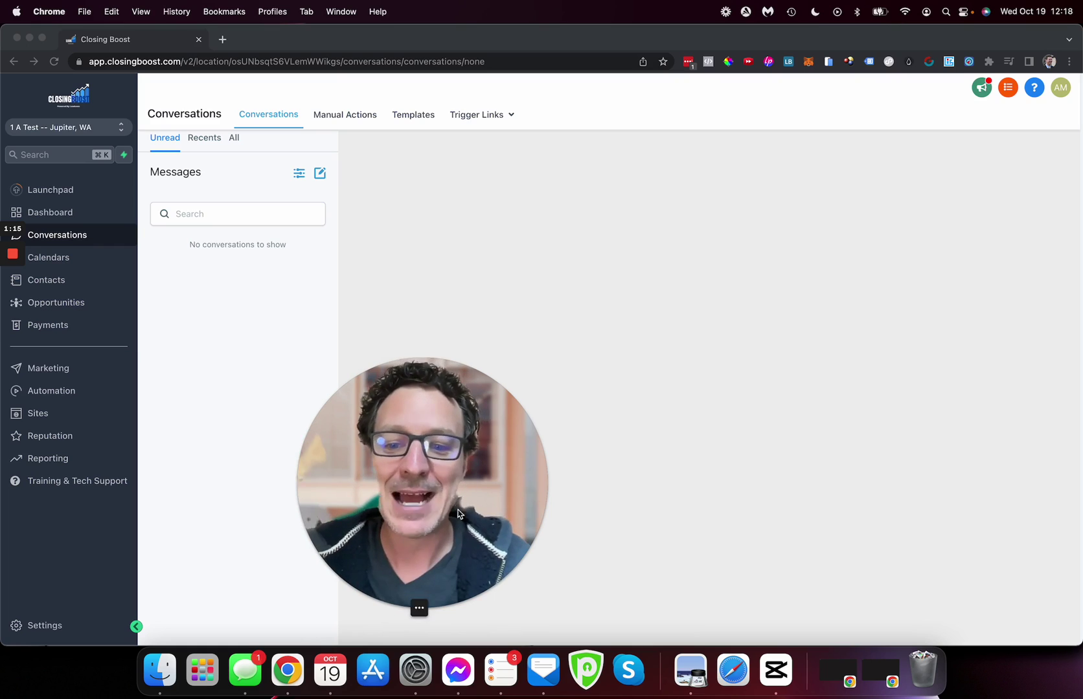
# Browse the old inbox's Recent and Unread tabs and peek at the chat filter options.
pyautogui.moveTo(385, 597)
pyautogui.click(394, 609)
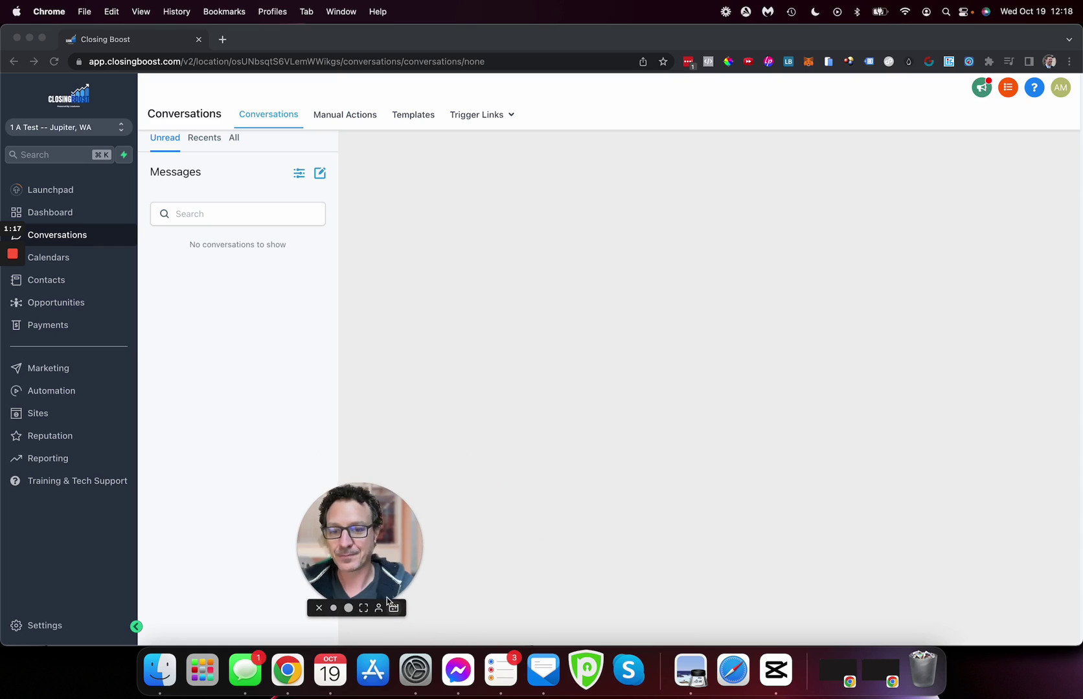
pyautogui.moveTo(344, 562); pyautogui.dragTo(62, 583)
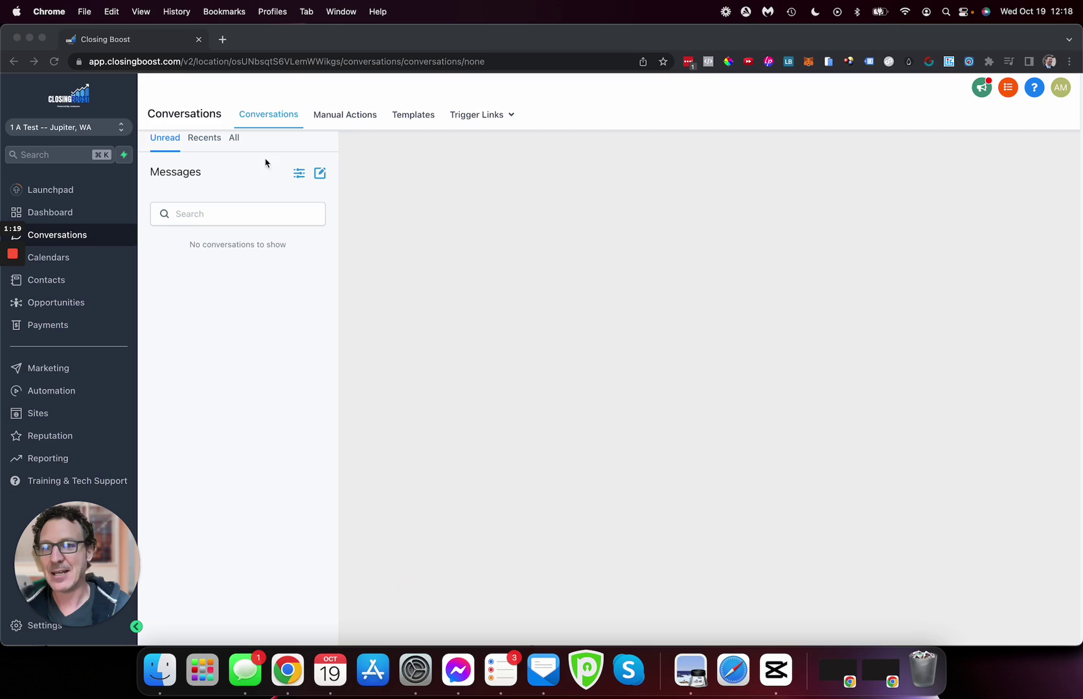
pyautogui.click(198, 140)
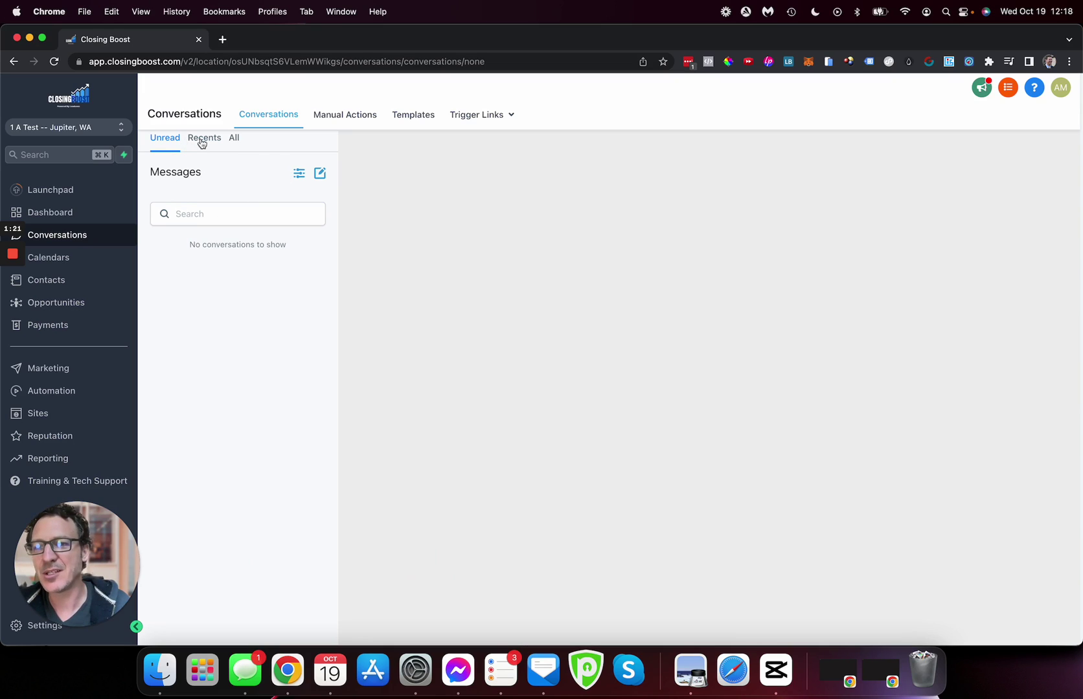
pyautogui.click(165, 141)
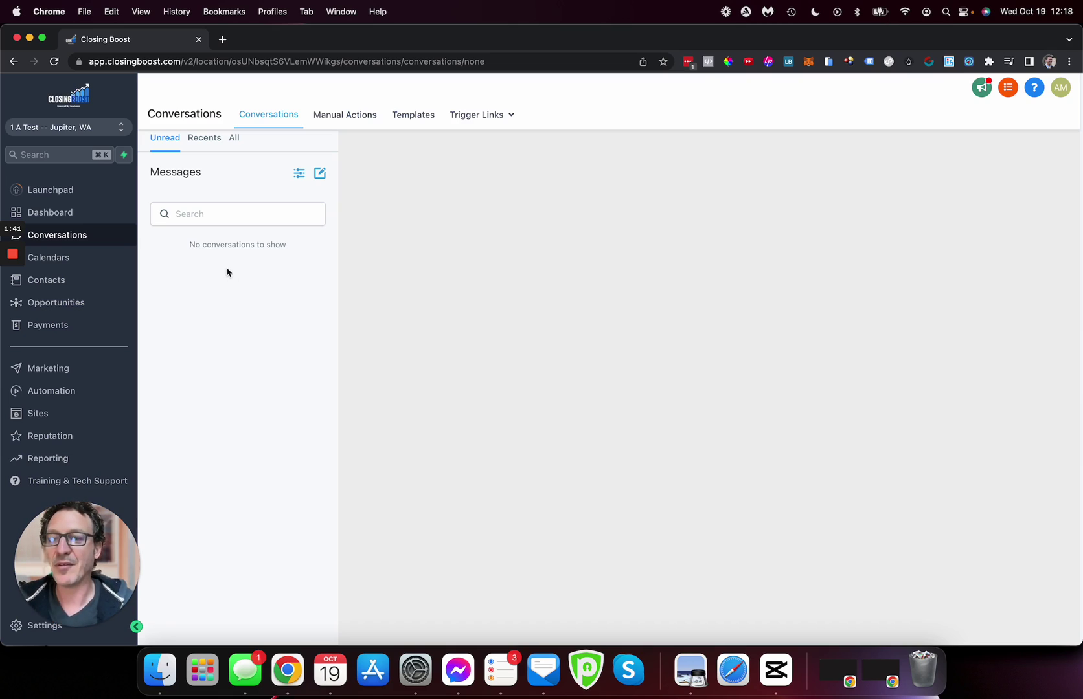
pyautogui.click(299, 173)
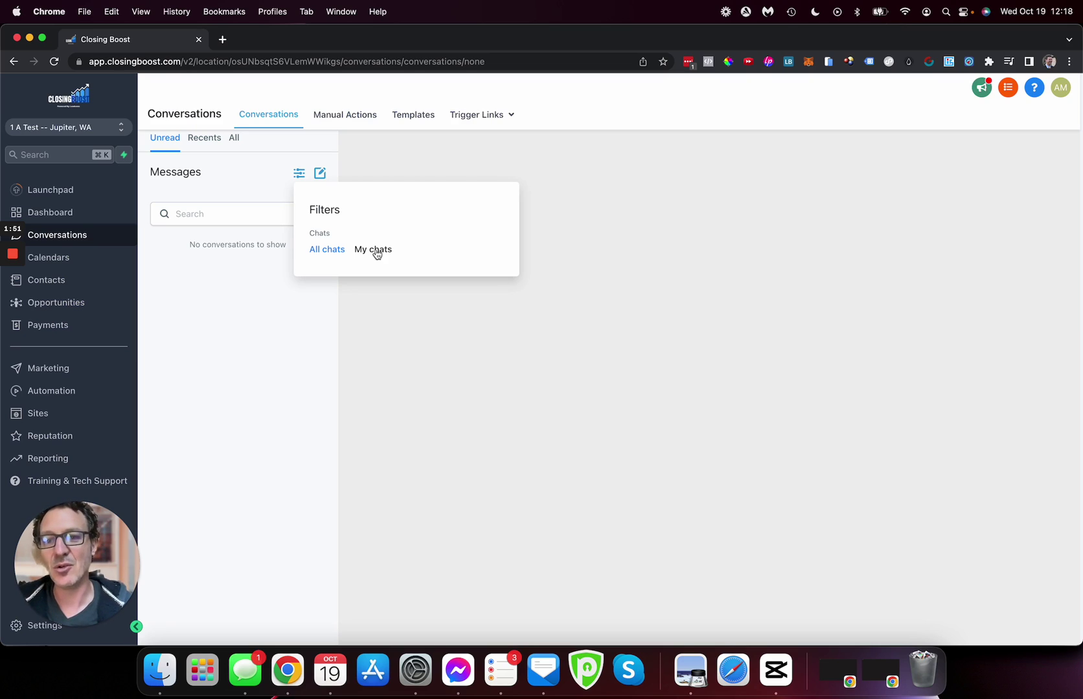
pyautogui.click(223, 274)
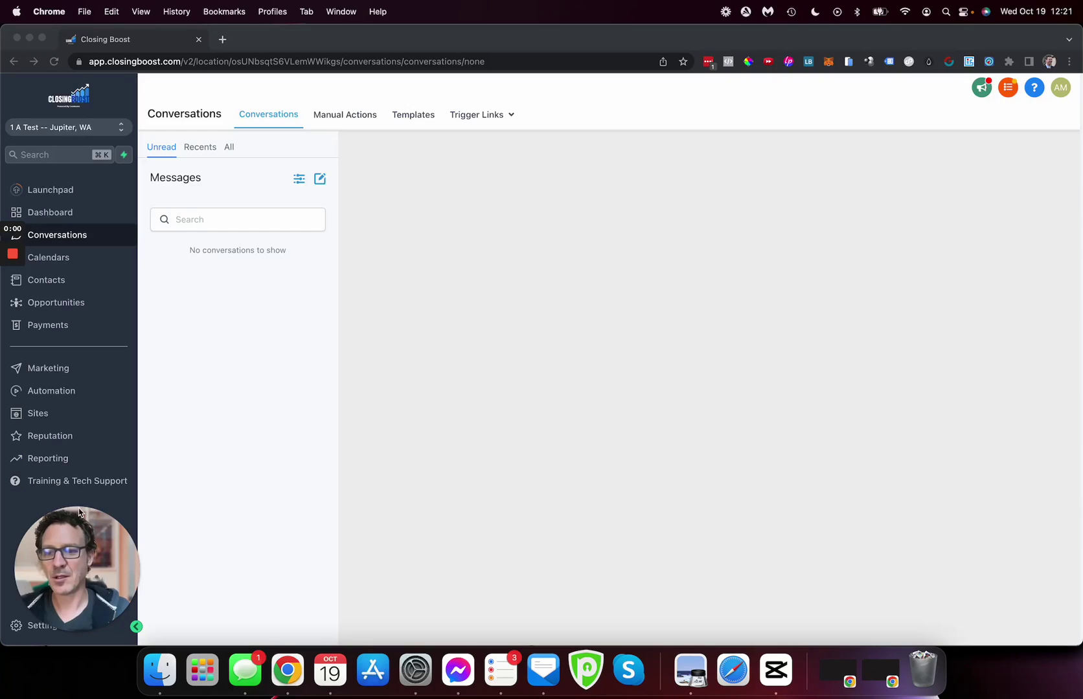
# Go from account settings to the Labs beta features page.
pyautogui.click(42, 627)
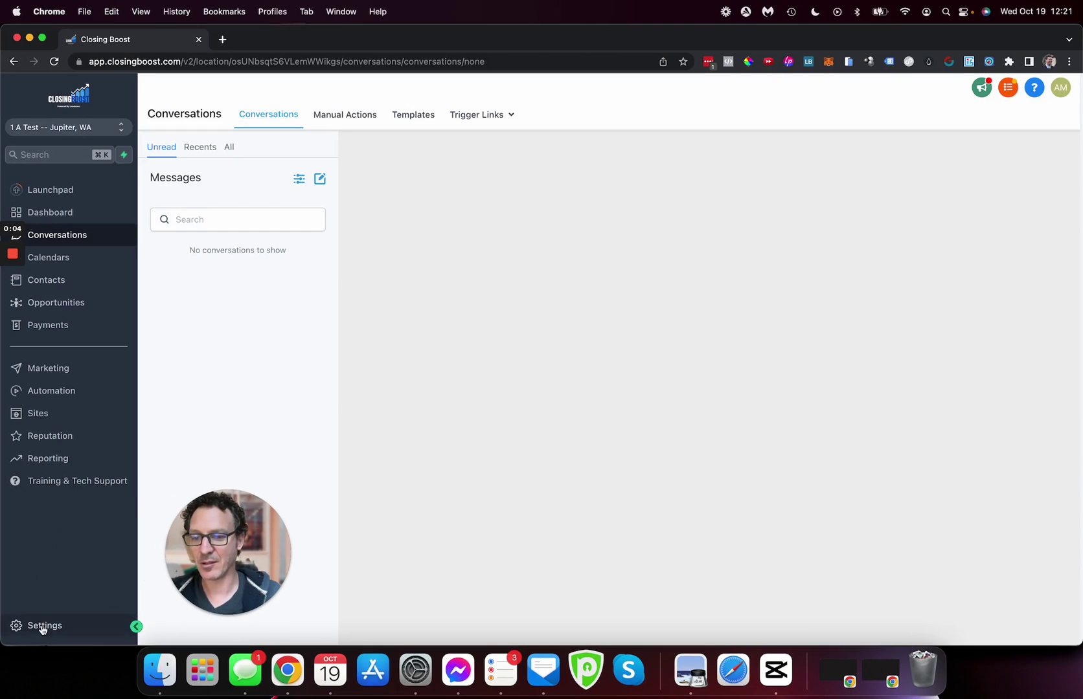
pyautogui.scroll(-2, 49, 607)
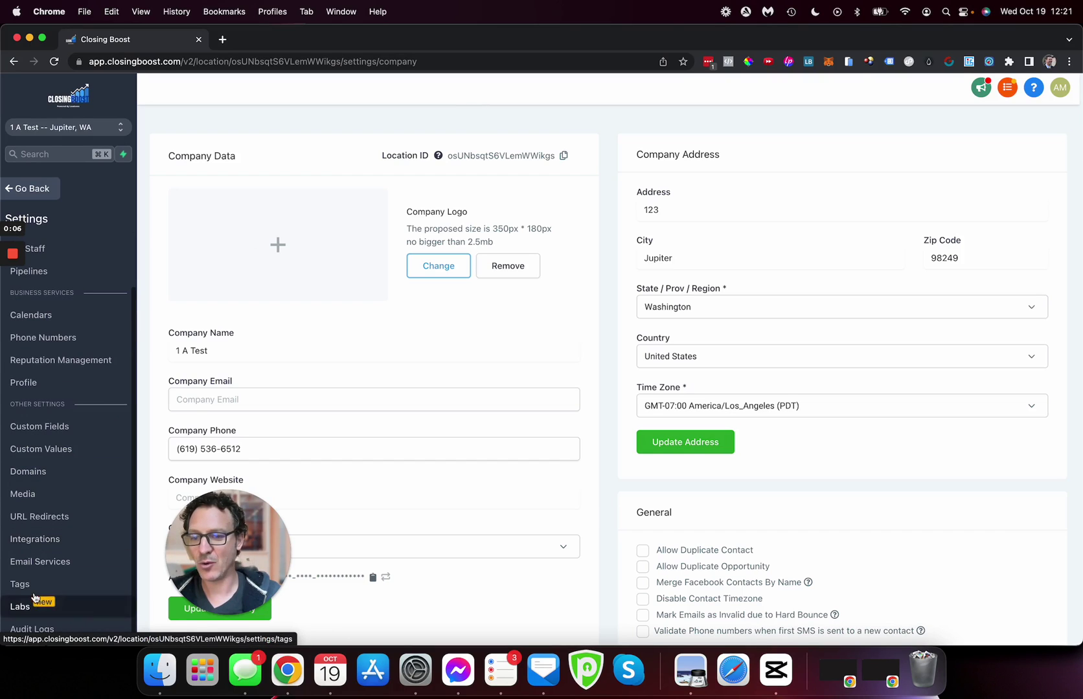
pyautogui.click(20, 607)
pyautogui.scroll(-10, 365, 484)
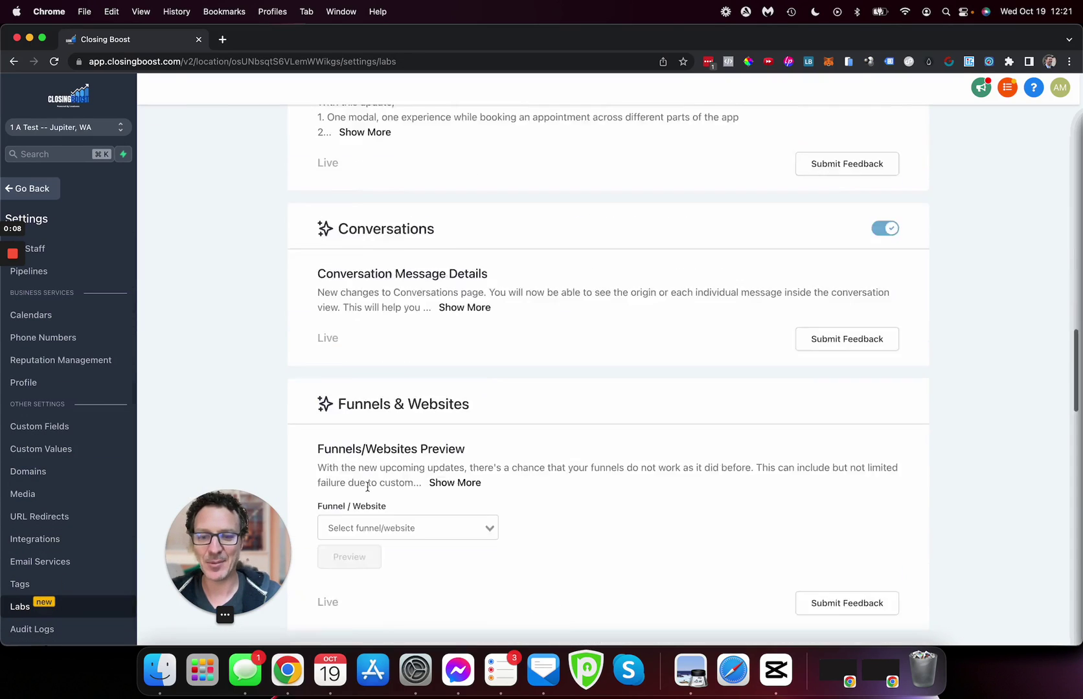
pyautogui.scroll(-10, 365, 486)
pyautogui.scroll(-5, 368, 492)
pyautogui.scroll(1, 368, 491)
pyautogui.scroll(3, 365, 489)
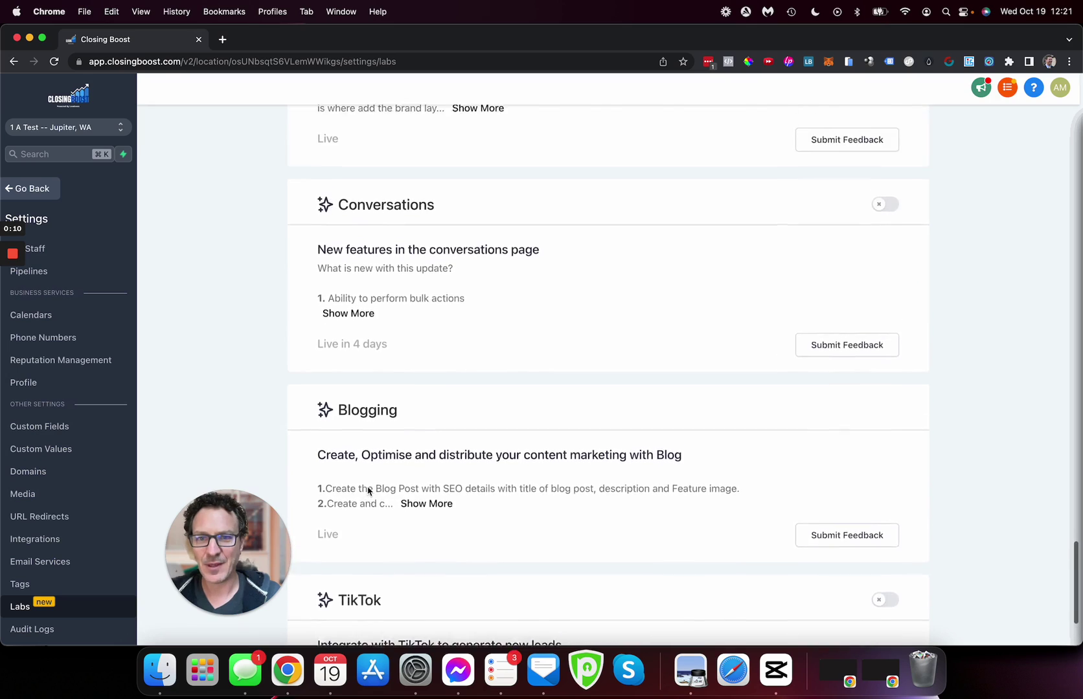
pyautogui.scroll(3, 365, 489)
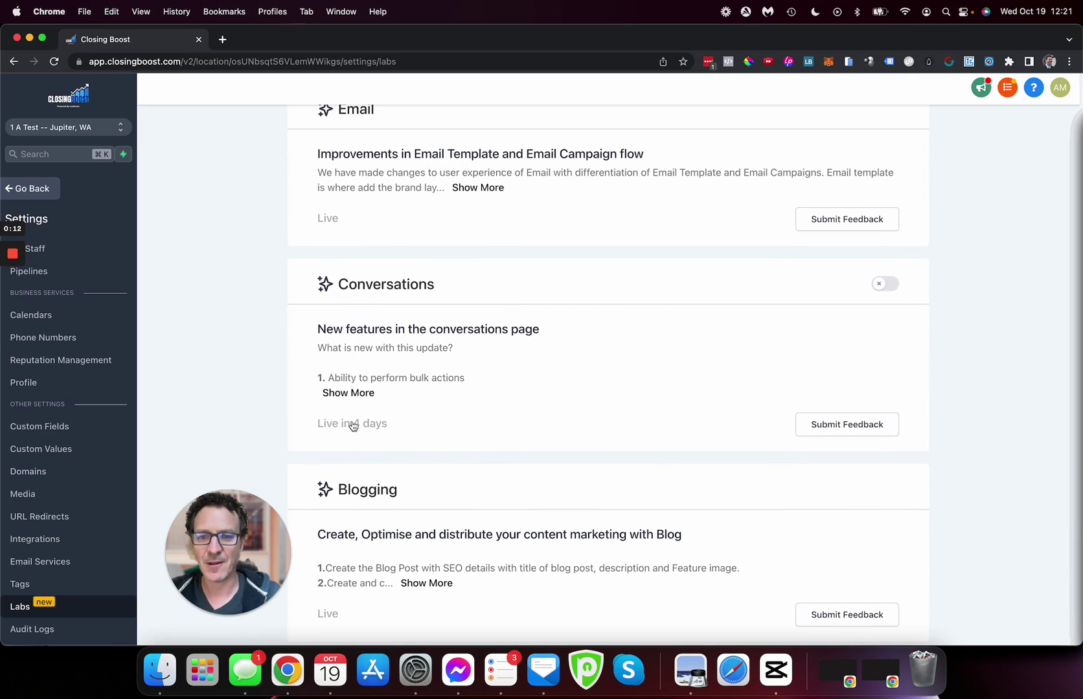
pyautogui.moveTo(352, 344)
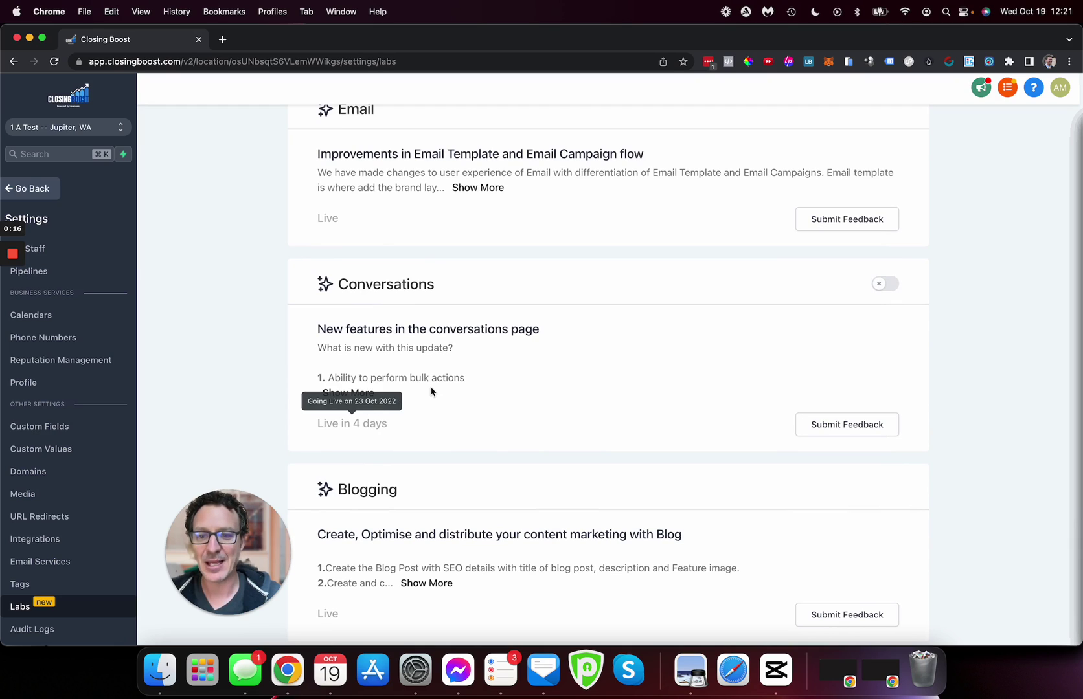
# Expand the Conversations feature details, switch it on, and go back to the inbox.
pyautogui.click(344, 397)
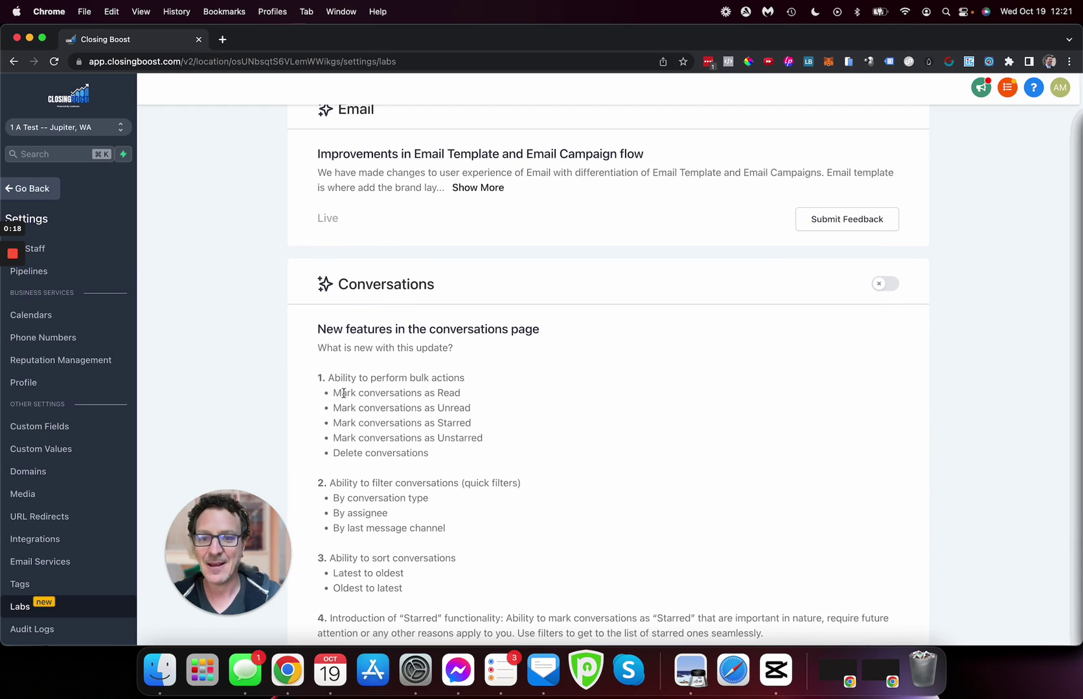
pyautogui.scroll(-2, 447, 466)
pyautogui.rightClick(447, 466)
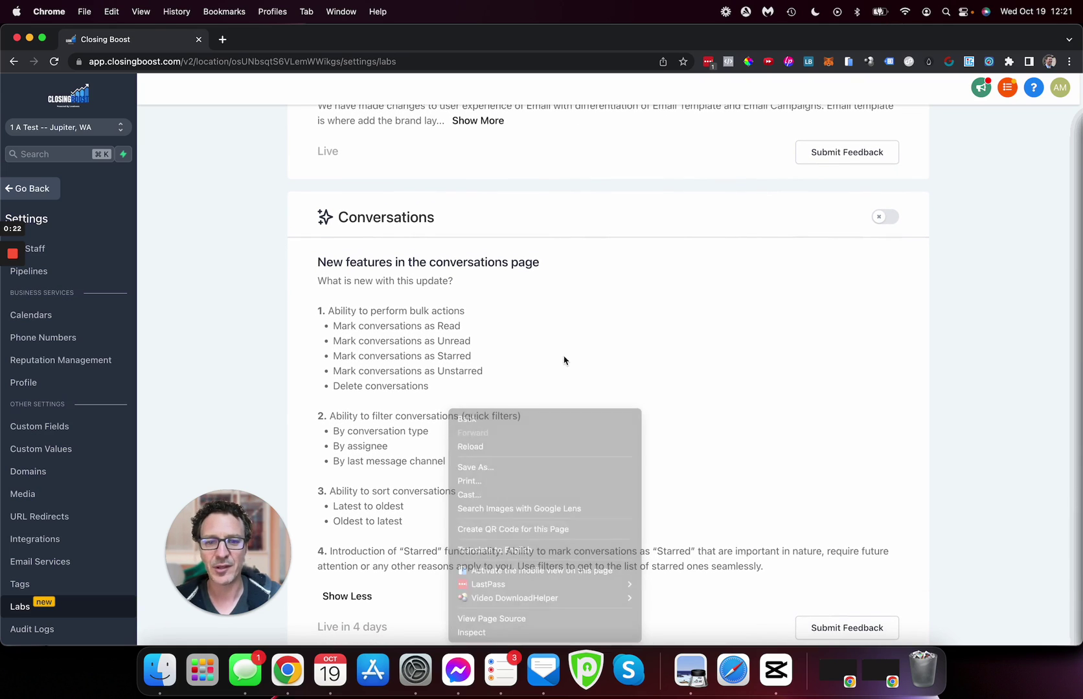
pyautogui.click(889, 218)
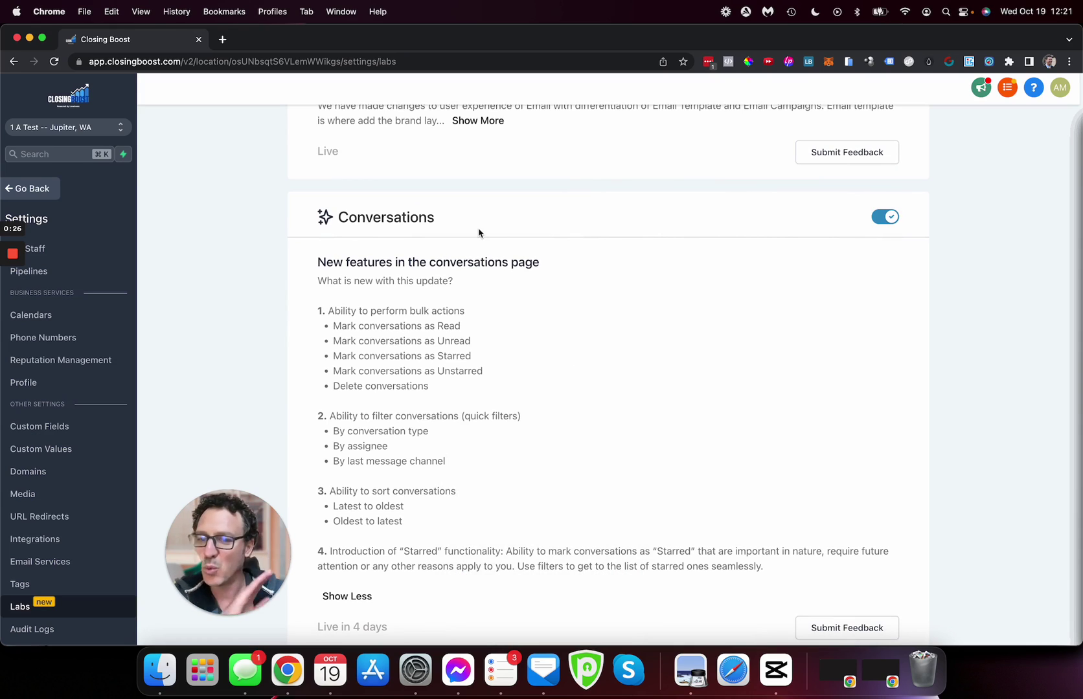
pyautogui.click(30, 189)
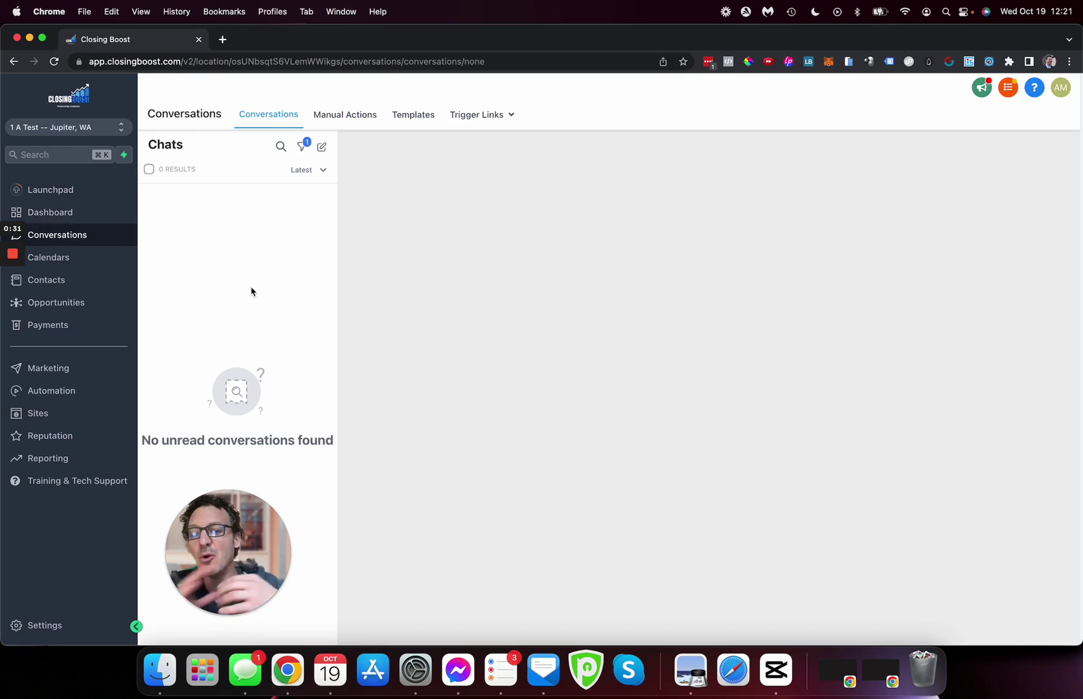
# Apply Quick Filters for Unread conversations assigned to the second user in the list.
pyautogui.click(301, 146)
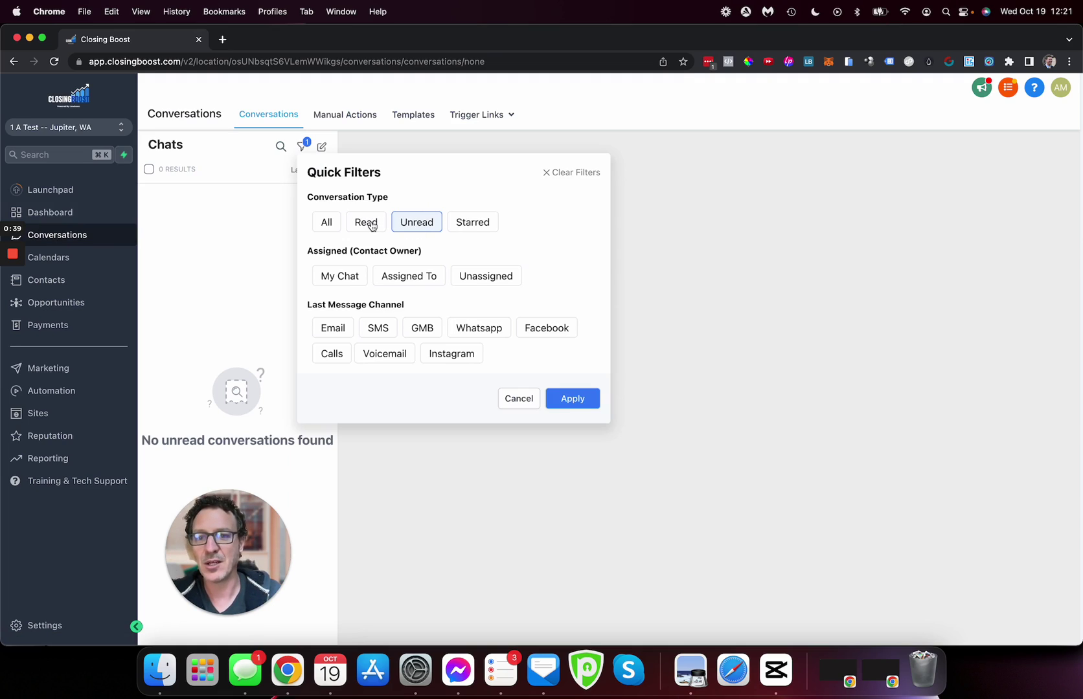
pyautogui.click(372, 226)
pyautogui.click(414, 227)
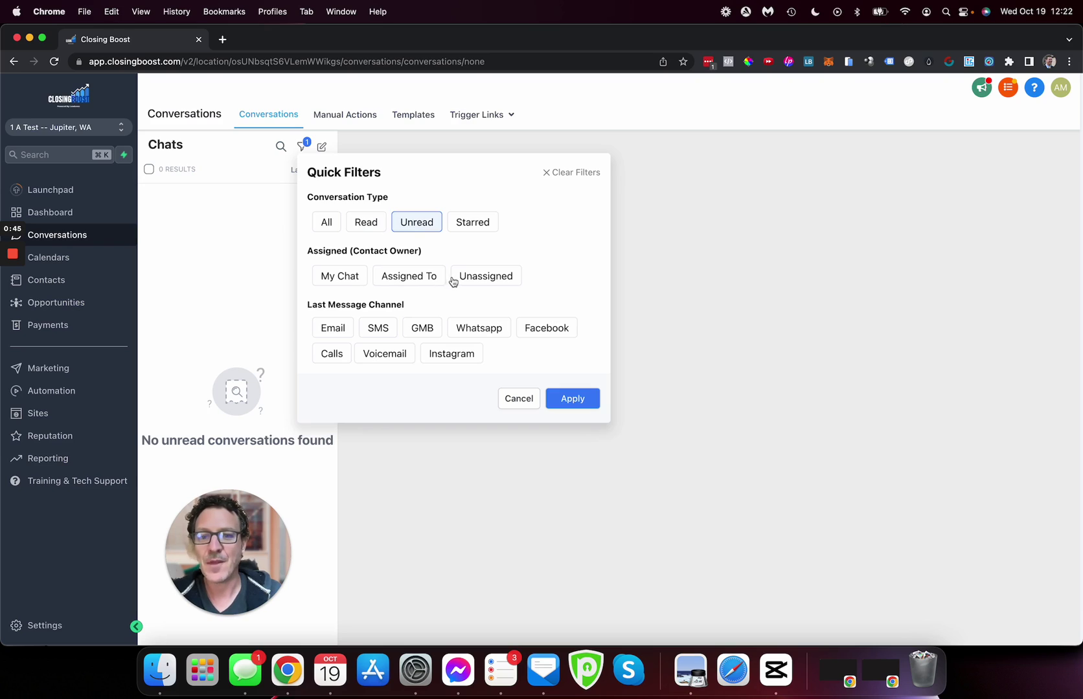
pyautogui.click(430, 278)
pyautogui.click(411, 307)
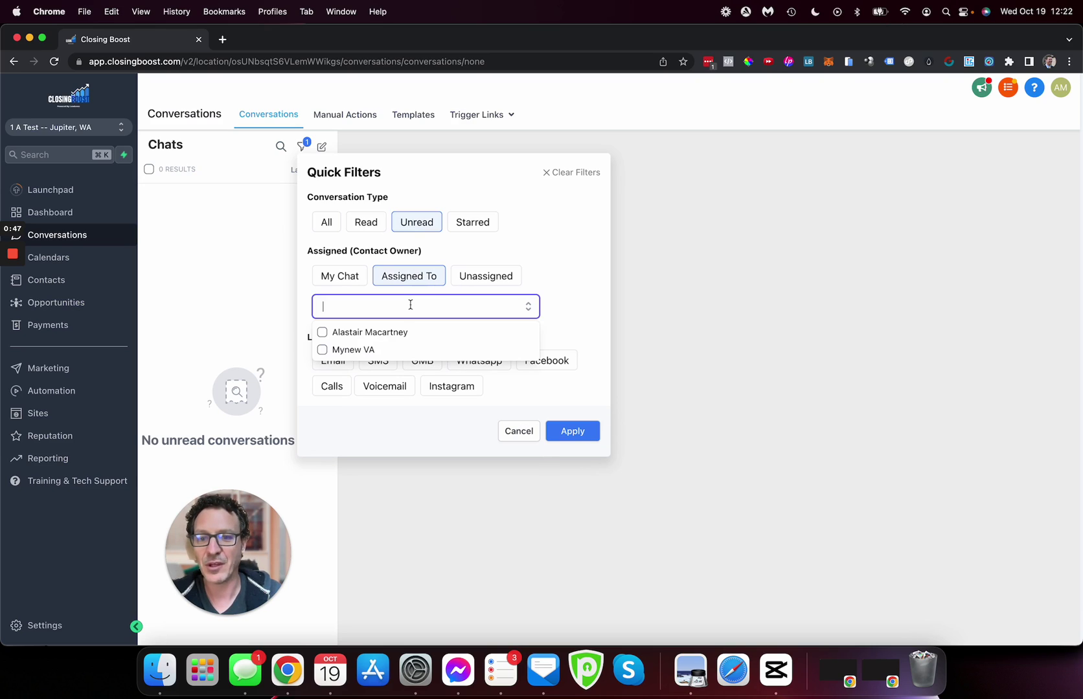
pyautogui.click(323, 350)
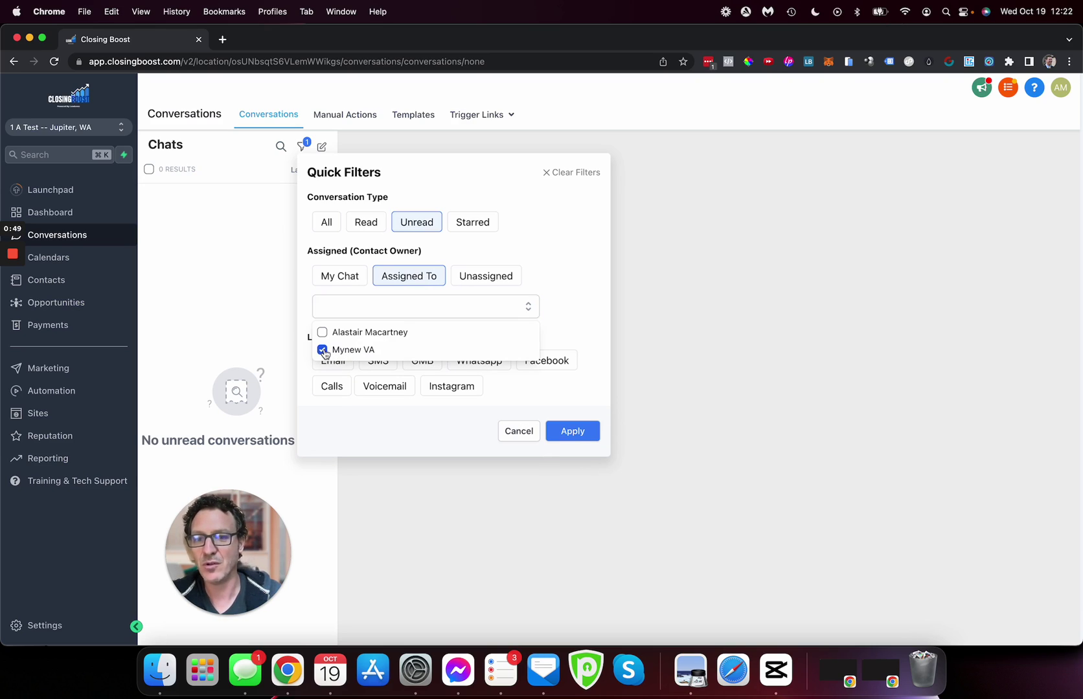
pyautogui.click(546, 247)
pyautogui.click(570, 432)
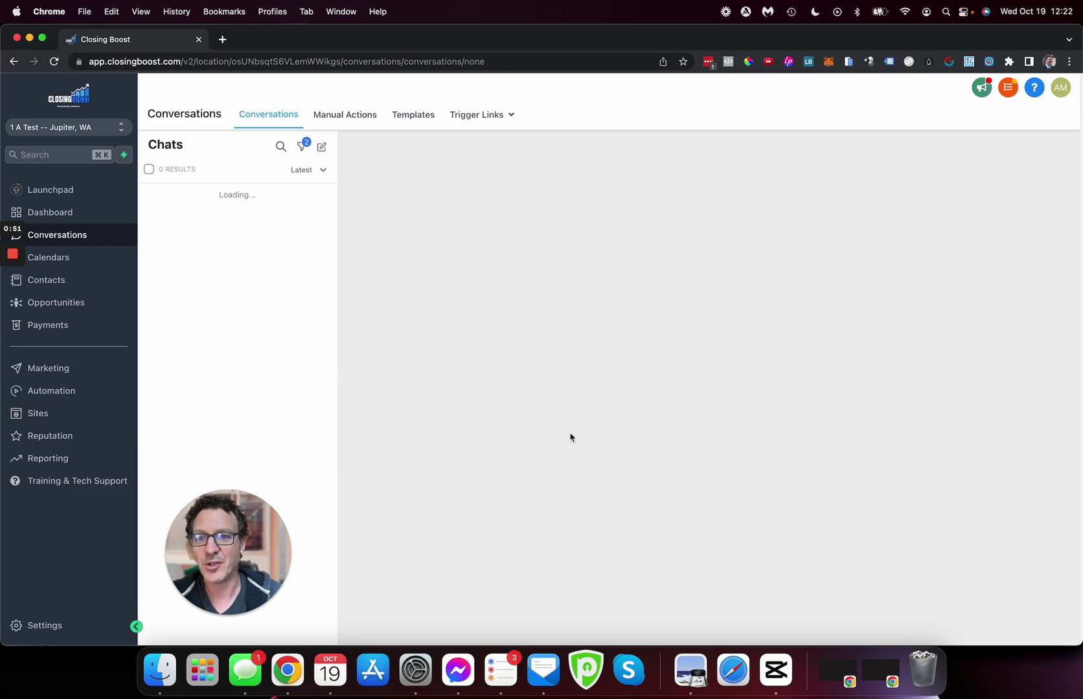
# Reopen the Quick Filters panel above the Chats list.
pyautogui.click(303, 148)
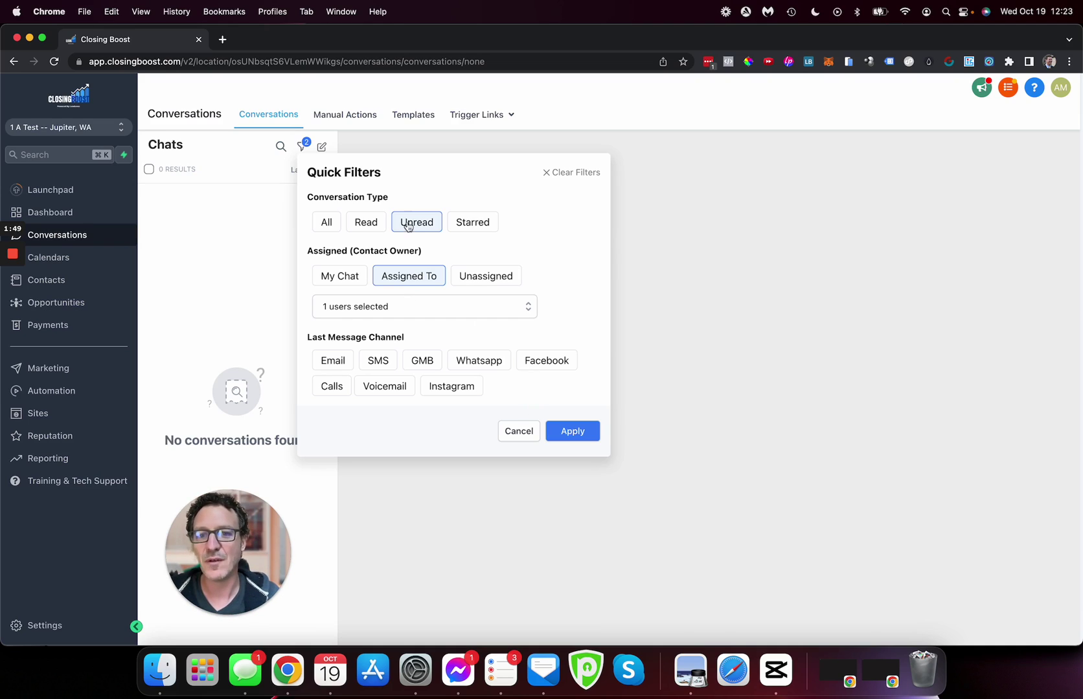
# Set Conversation Type to All and Assigned to My Chat, then apply the filters.
pyautogui.click(327, 224)
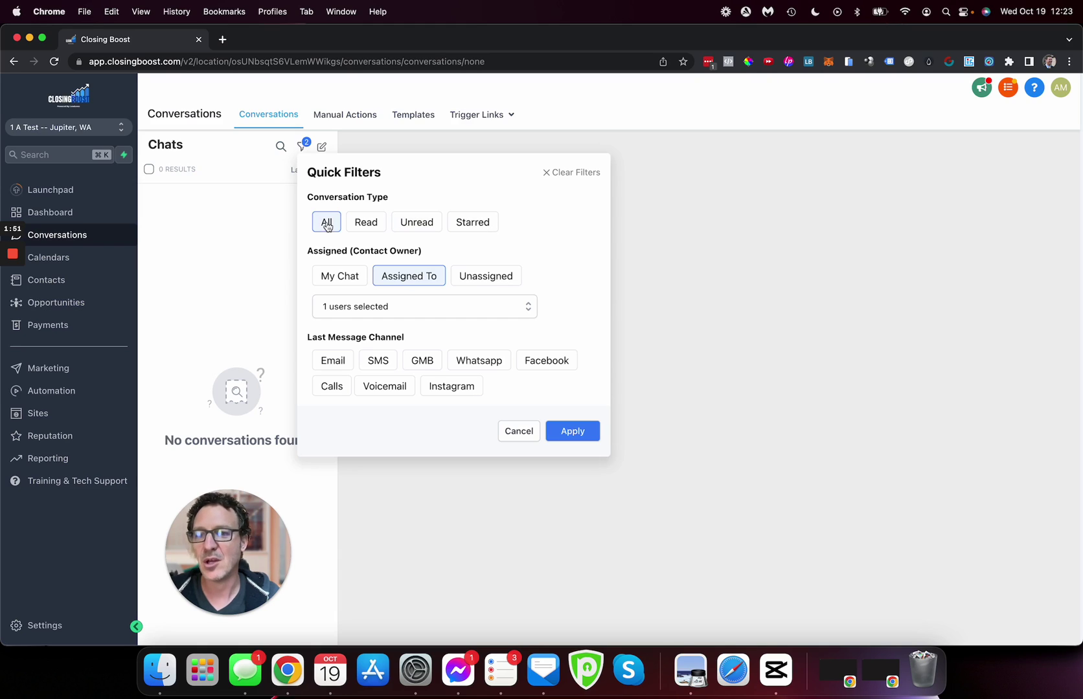
pyautogui.click(347, 276)
pyautogui.click(573, 399)
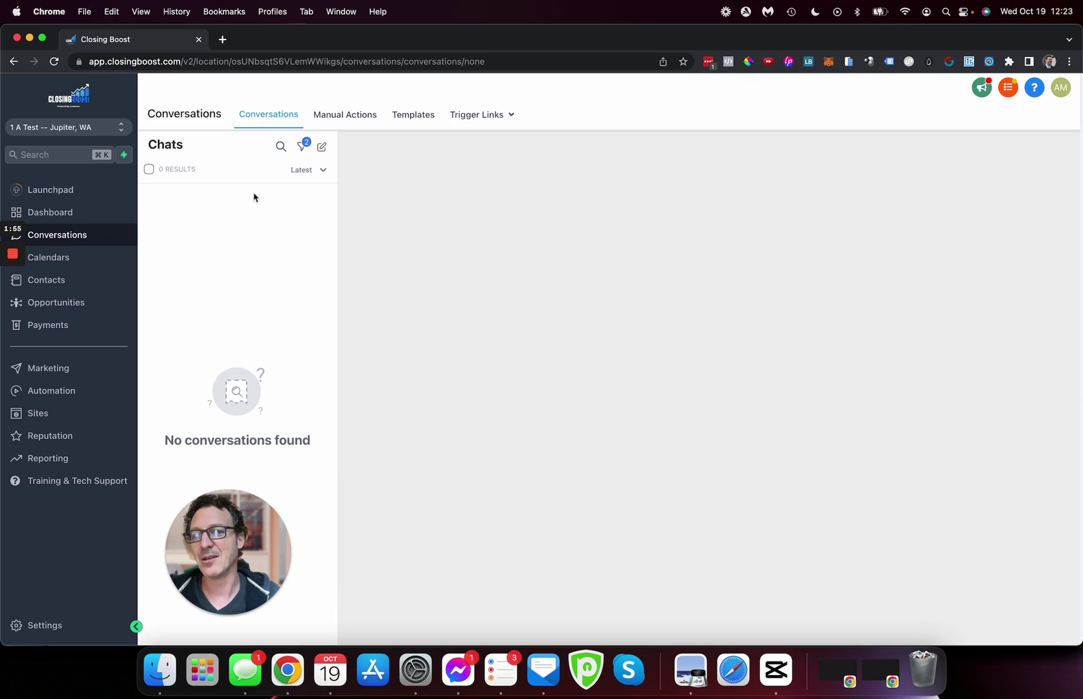